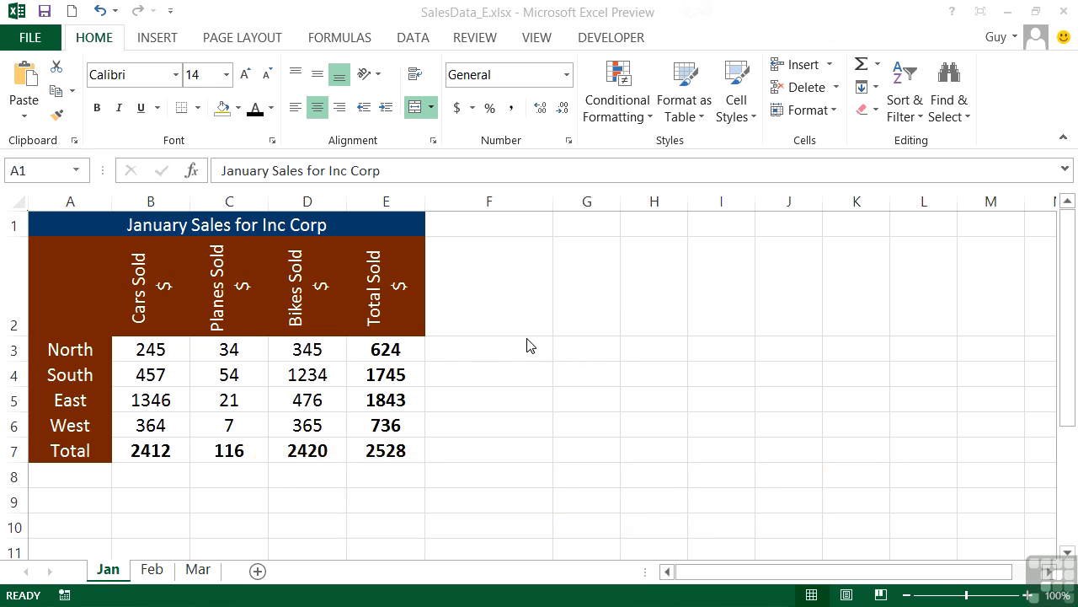
Add the Print Preview and Print command to the Quick Access Toolbar and preview the January sheet with it.
left_click(170, 10)
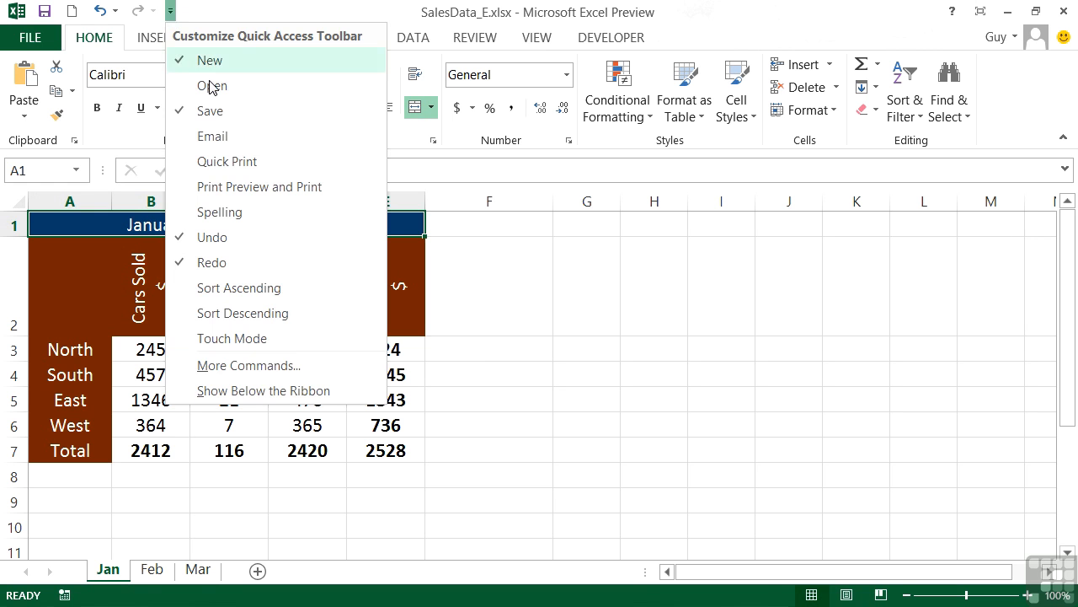
left_click(259, 186)
left_click(172, 11)
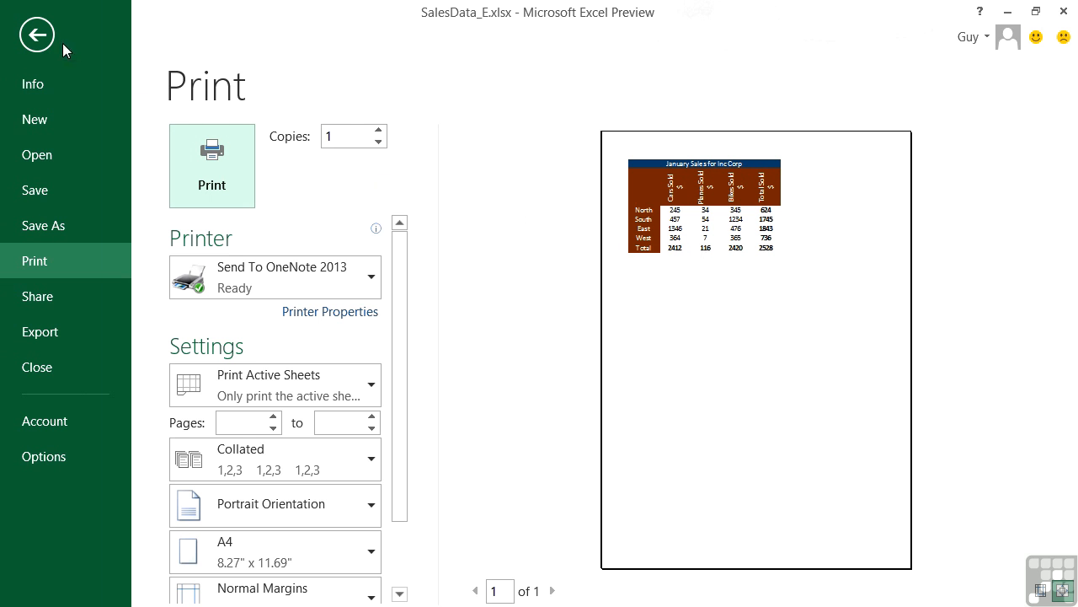
left_click(34, 35)
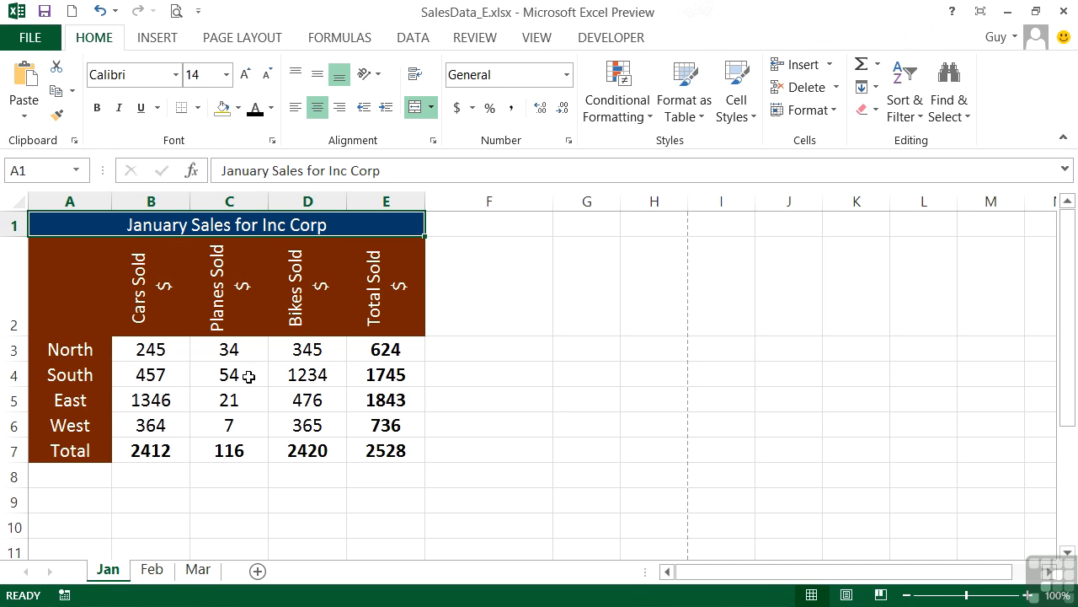
Apply All Borders to the sales figures in cells B3:E7.
left_click_drag(154, 352, 360, 452)
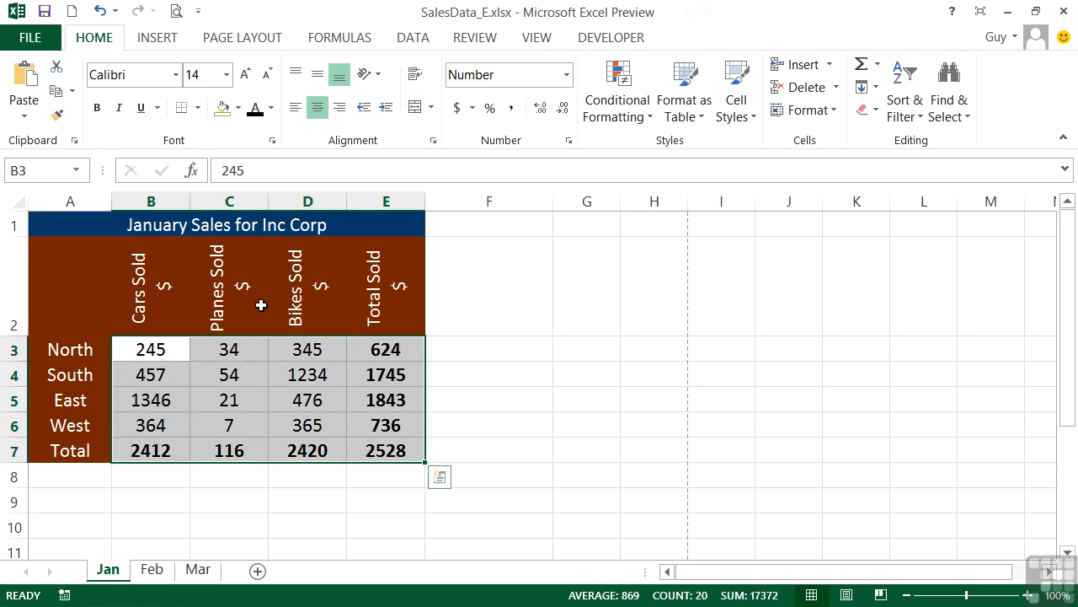
left_click(198, 109)
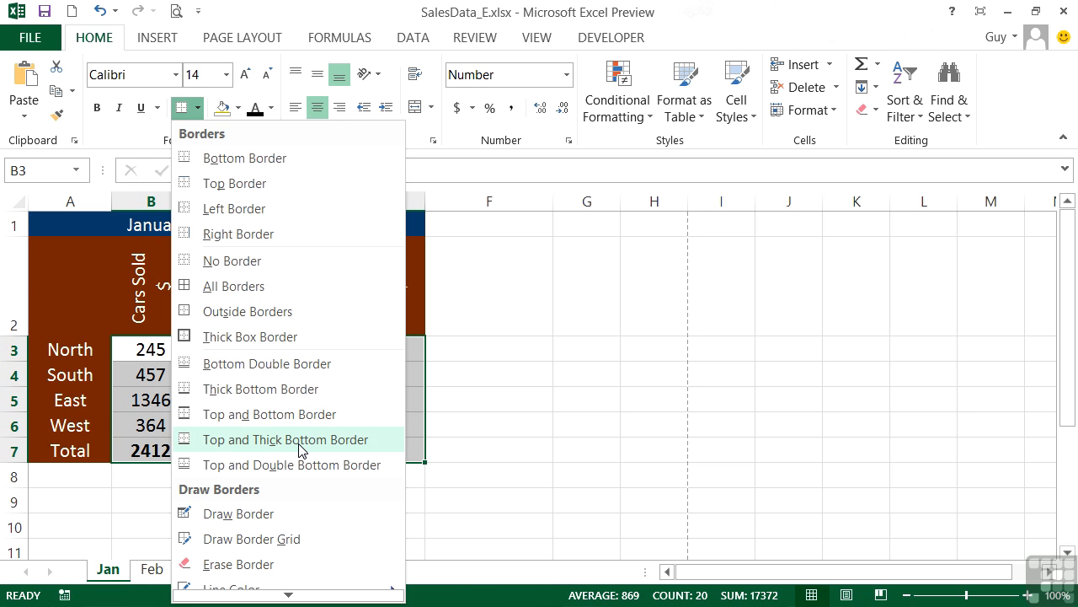
scroll(295, 470, "down", 2)
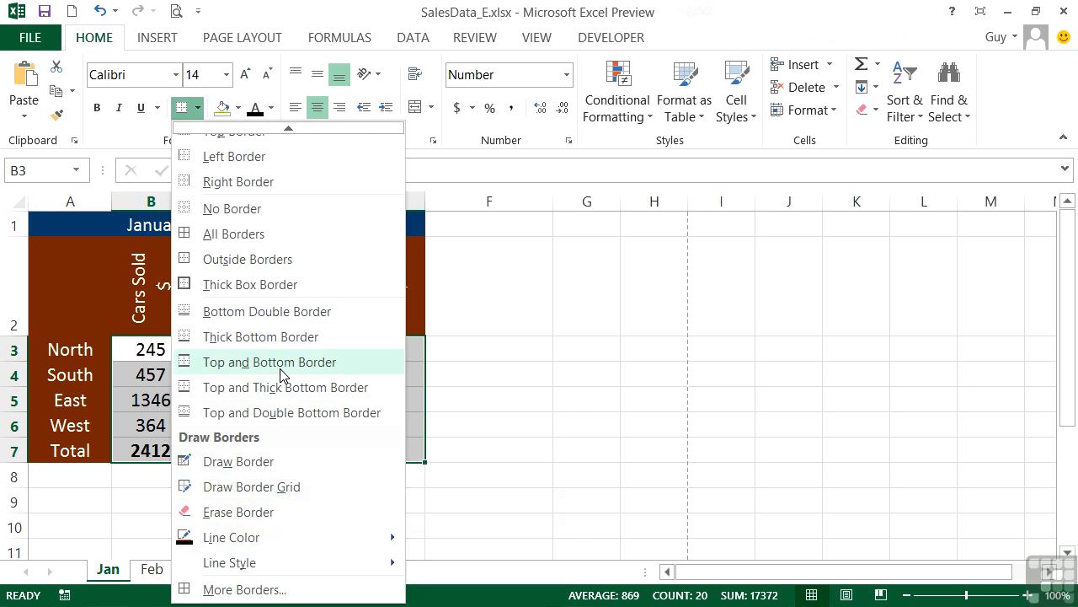
left_click(250, 234)
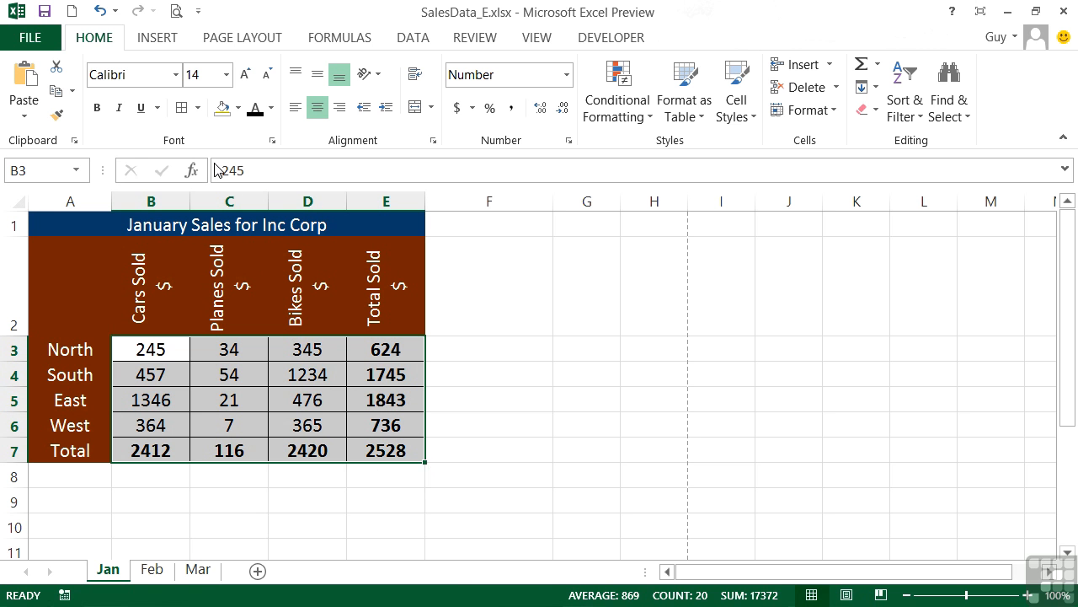
Remove the gridded borders from B3:E7 and put a Thick Box Border around the range instead.
left_click(199, 108)
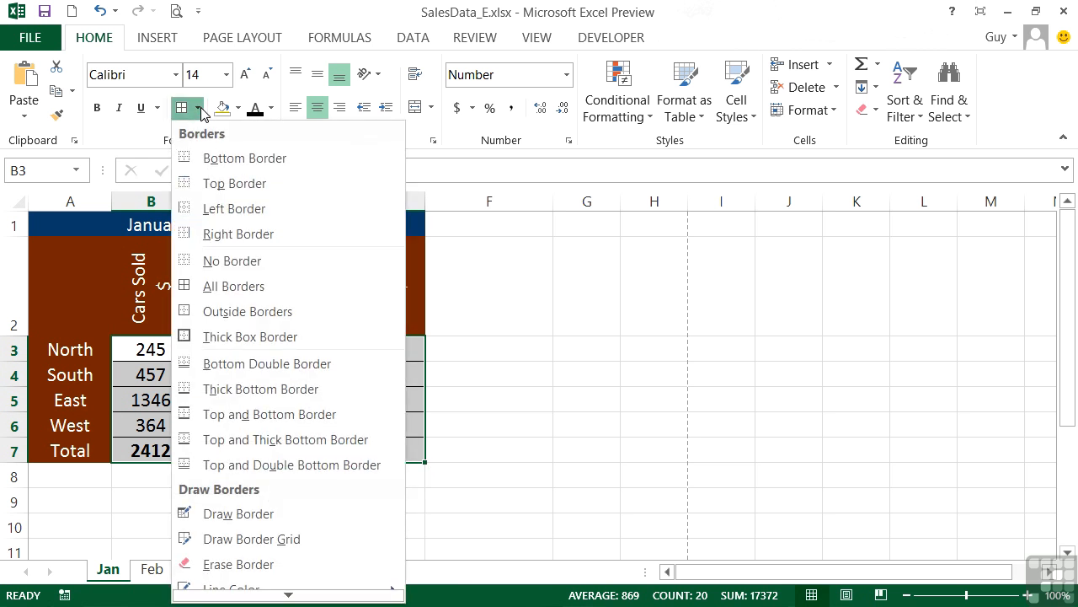
left_click(242, 266)
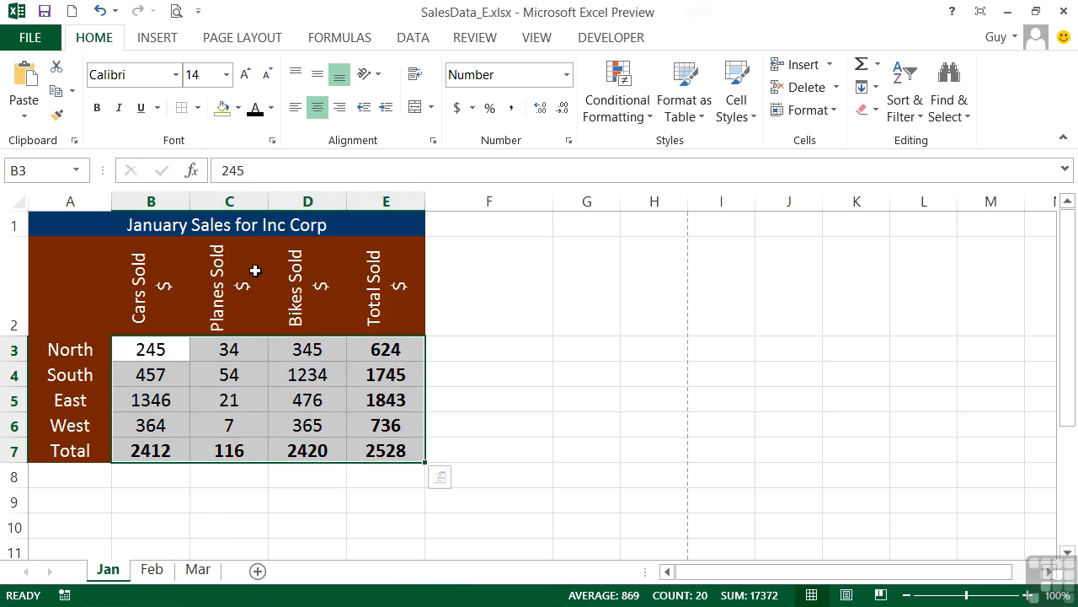
left_click(198, 108)
left_click(237, 339)
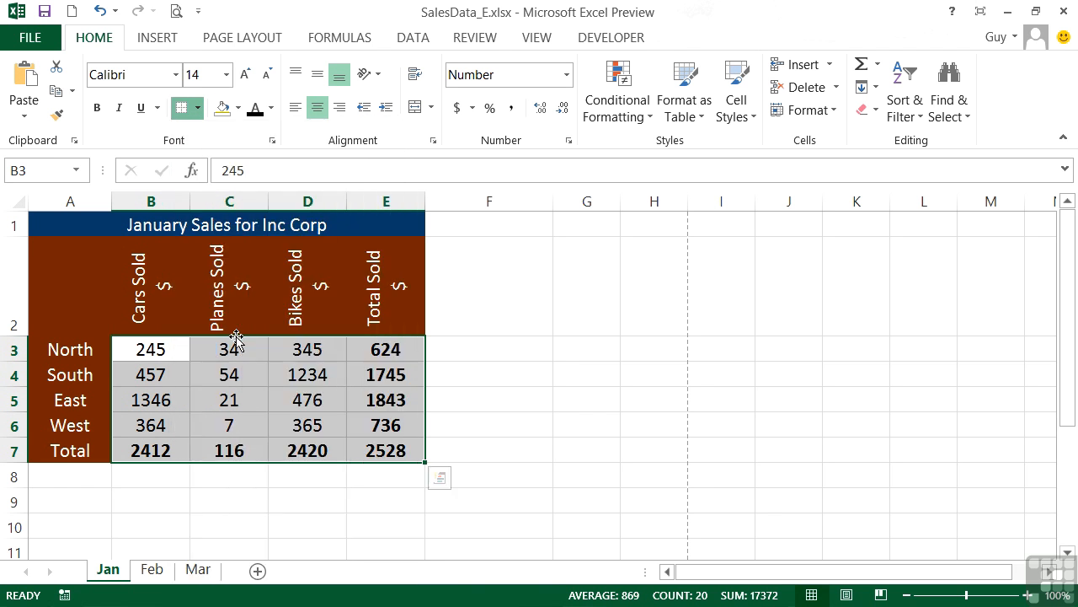
left_click(489, 434)
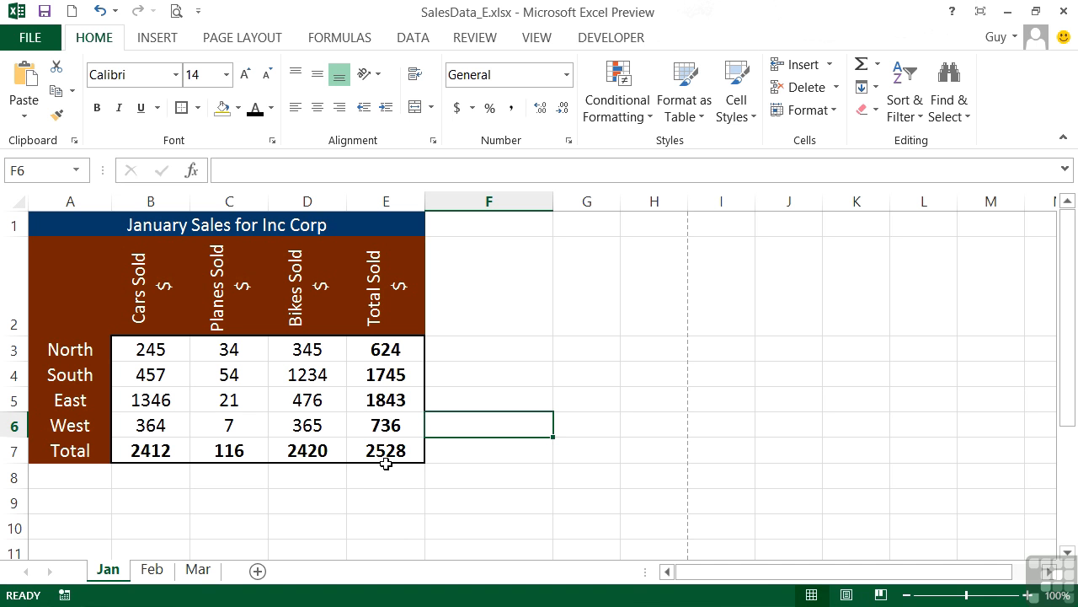
Add blue thin dash-dot-dot inside borders to the sales figures in B3:E7, keeping the thick outline.
left_click_drag(167, 348, 365, 452)
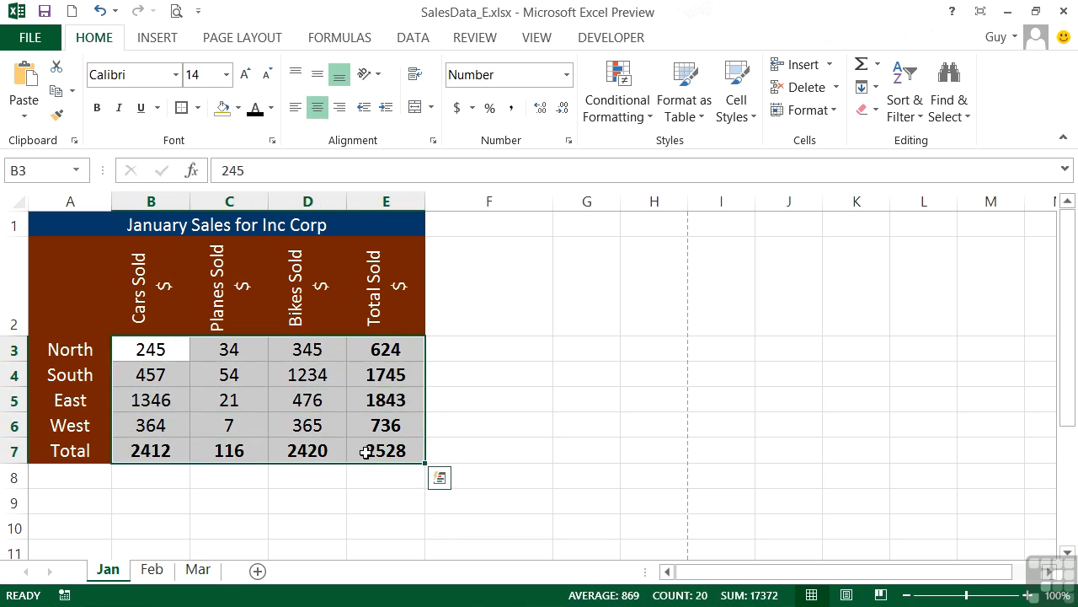
left_click(272, 145)
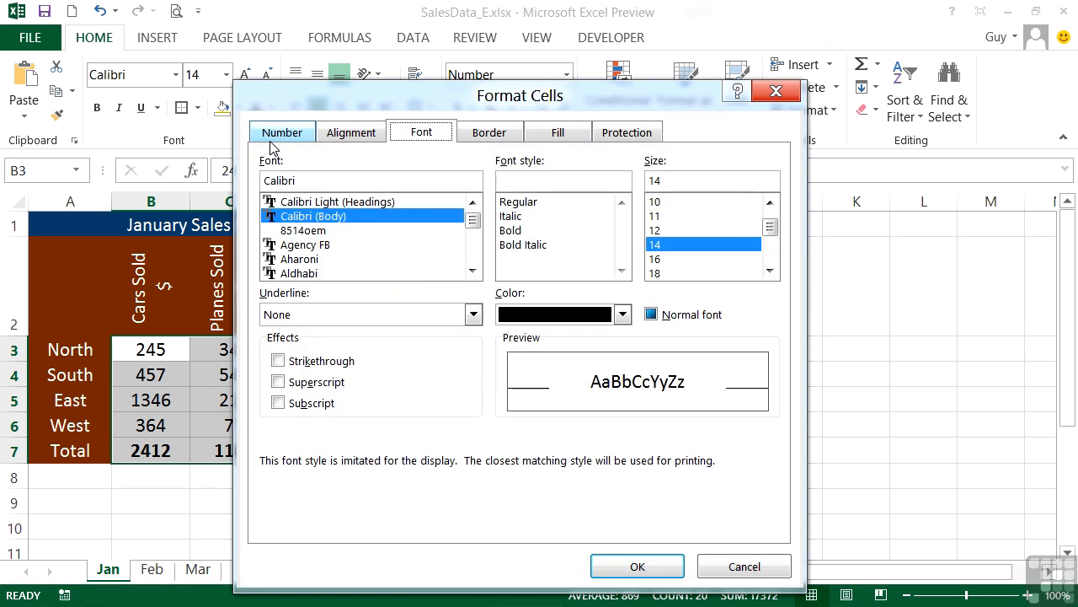
left_click(487, 140)
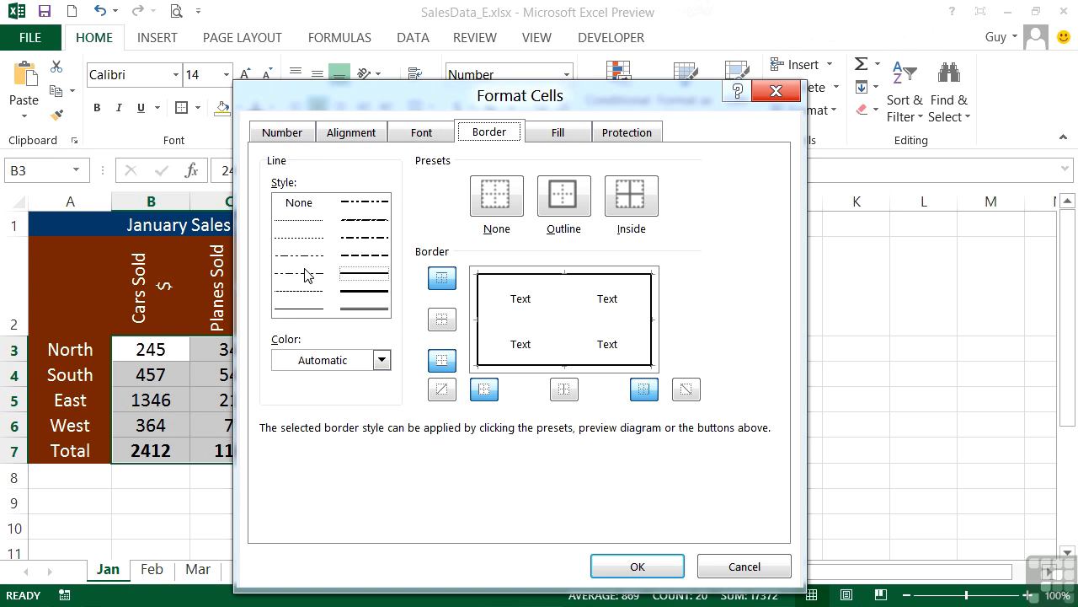
left_click(382, 359)
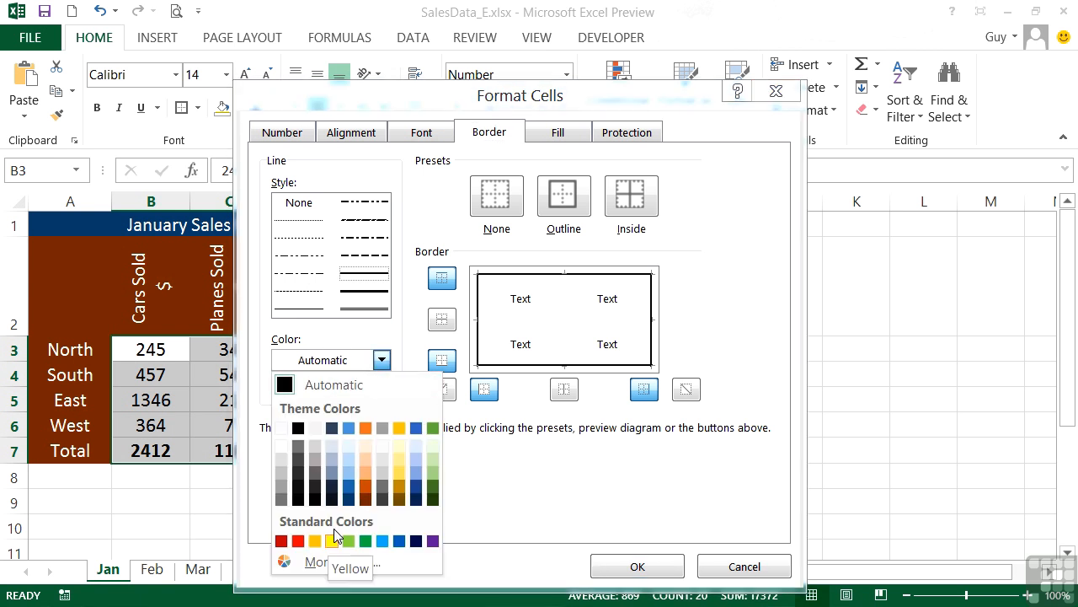
left_click(395, 345)
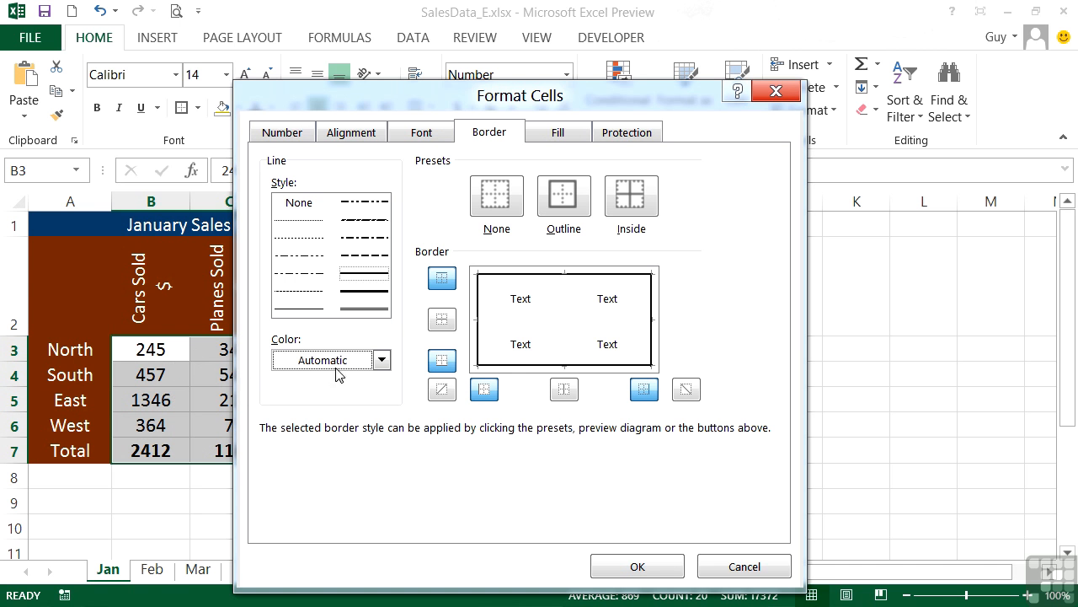
left_click(308, 257)
left_click(382, 360)
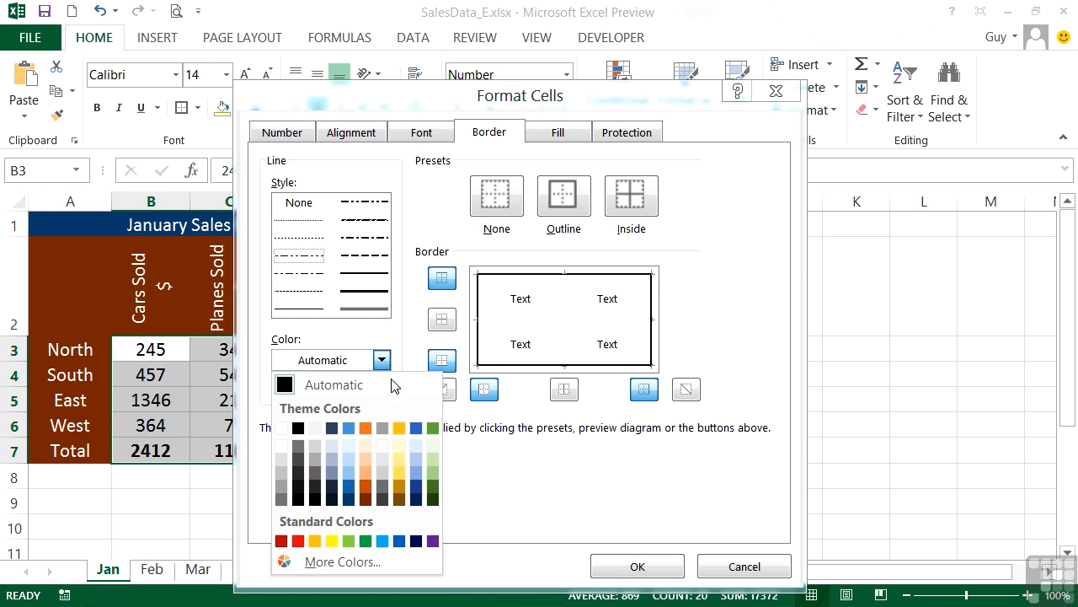
left_click(415, 432)
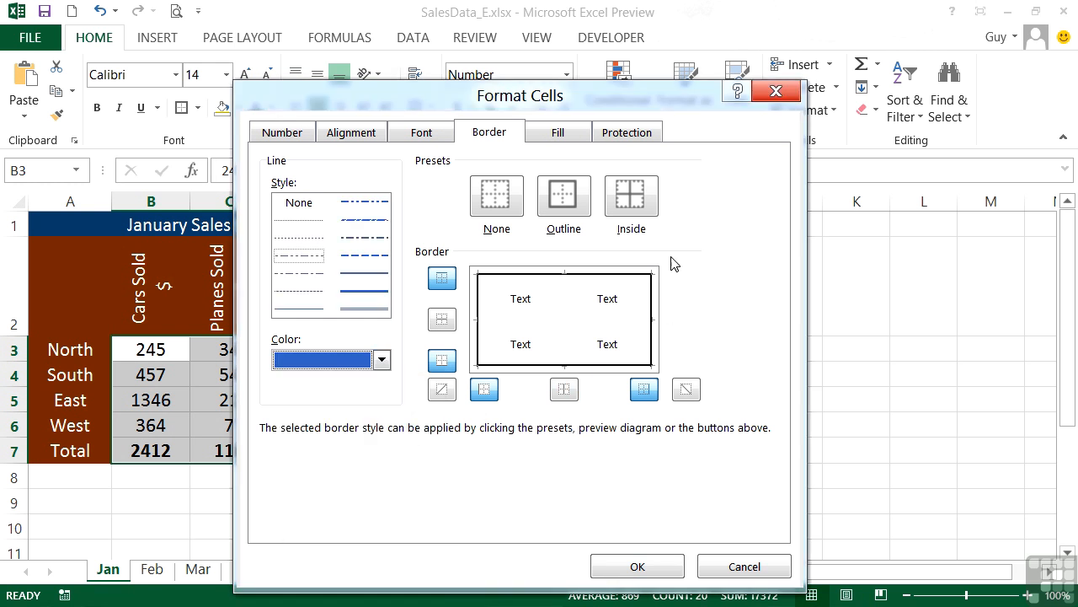
left_click(635, 212)
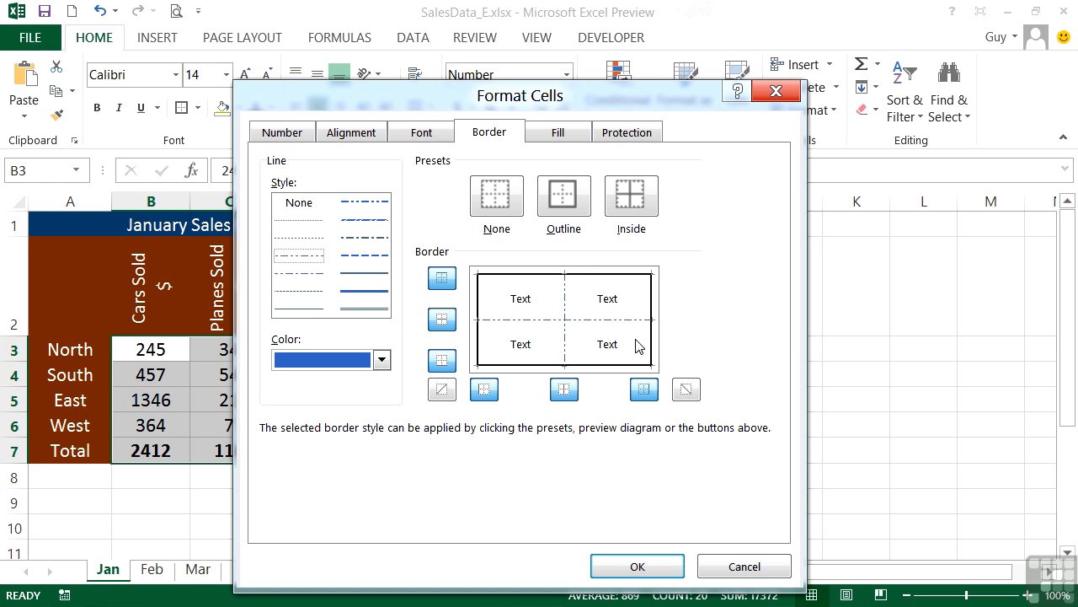
left_click(637, 566)
left_click(527, 403)
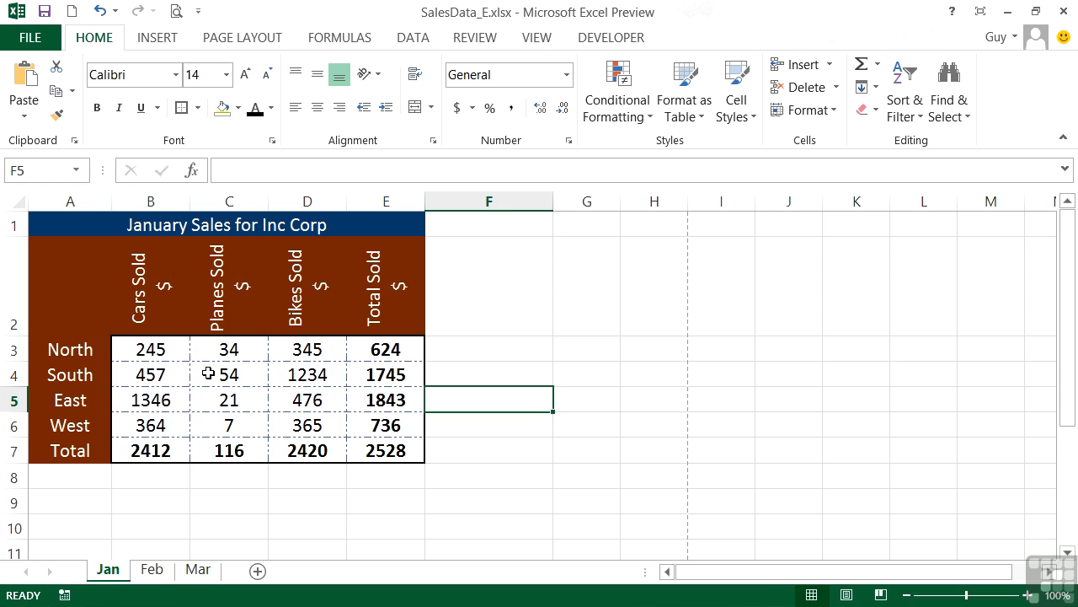
Check the table's borders in a zoomed print preview and return to the worksheet.
left_click(176, 11)
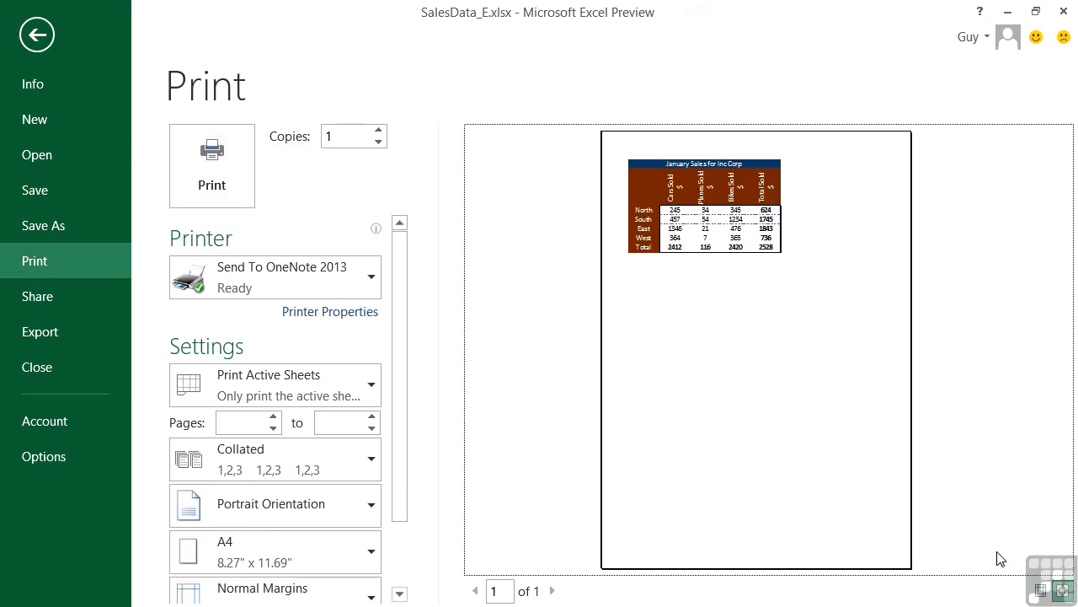
left_click(1063, 593)
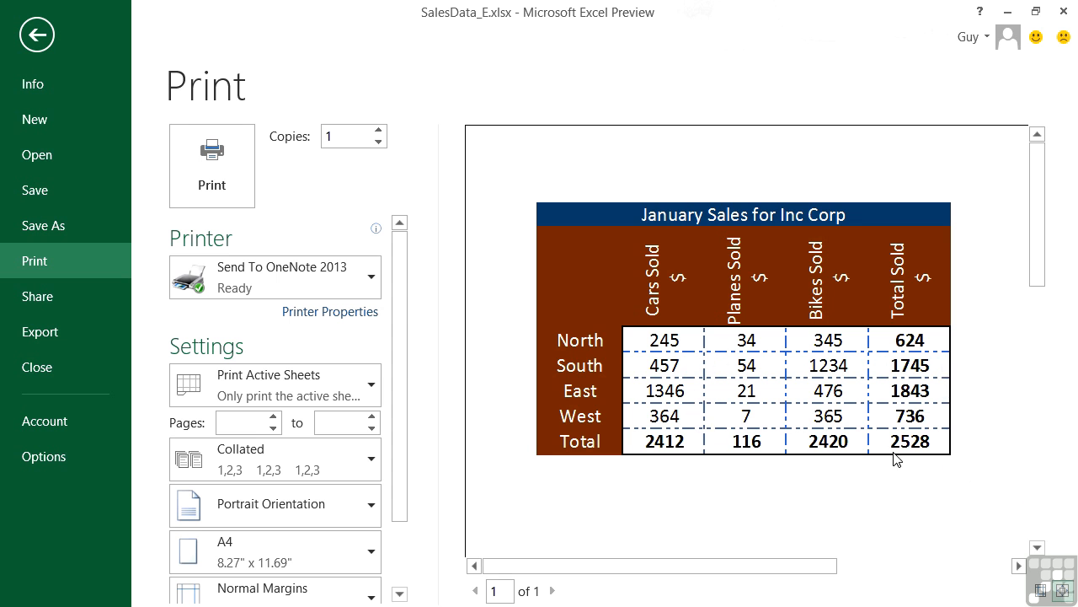
left_click(39, 39)
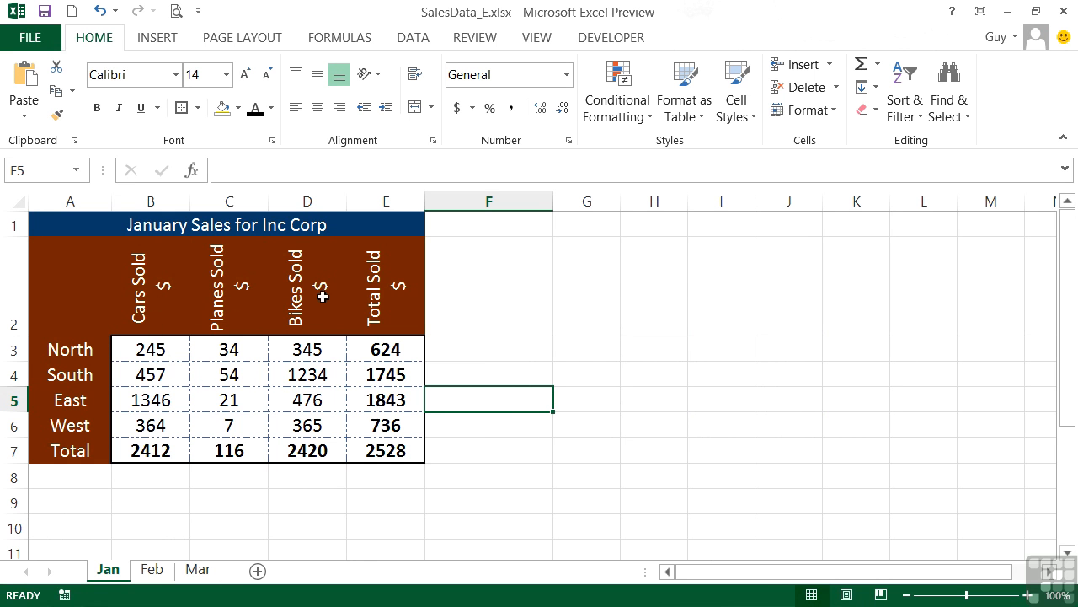
Apply white dotted inside borders to the column headings in A2:E2 and the row headings in A3:A7.
left_click_drag(396, 284, 77, 272)
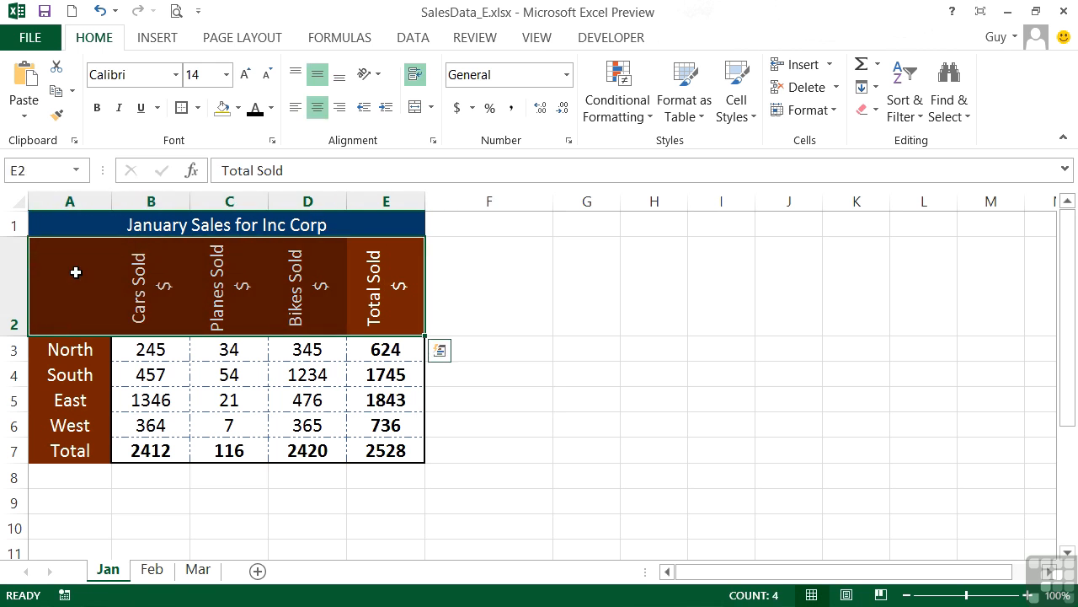
left_click_drag(77, 349, 67, 444)
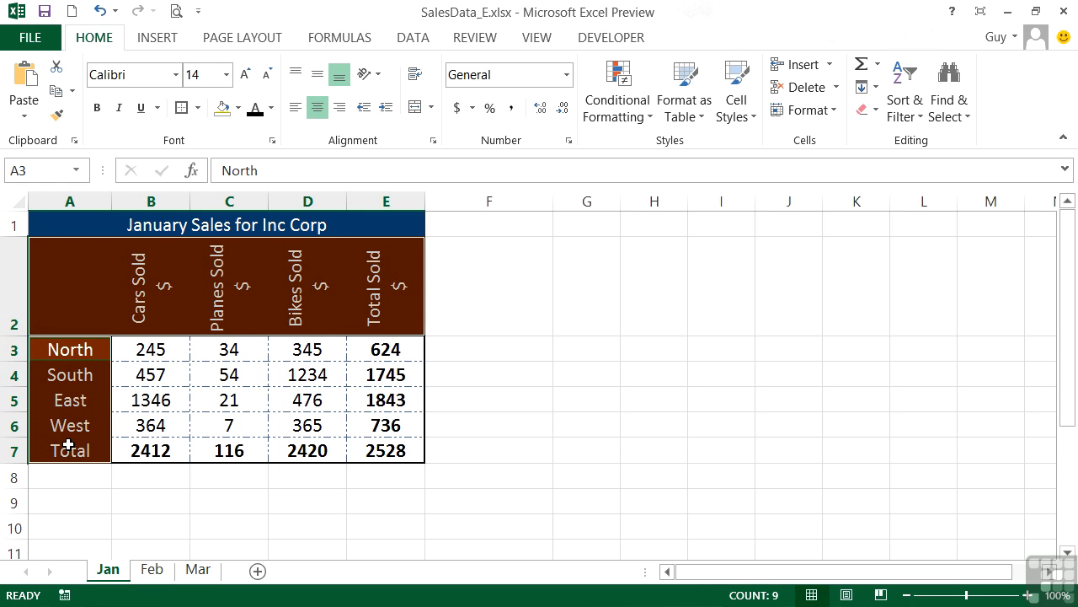
left_click(273, 141)
left_click(488, 135)
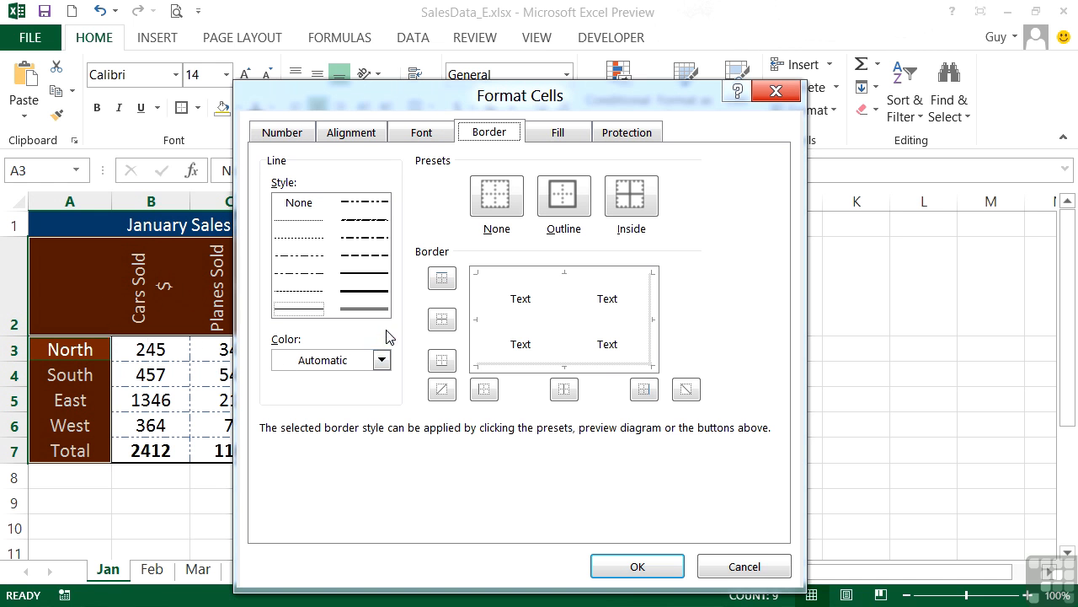
left_click(311, 240)
left_click(381, 360)
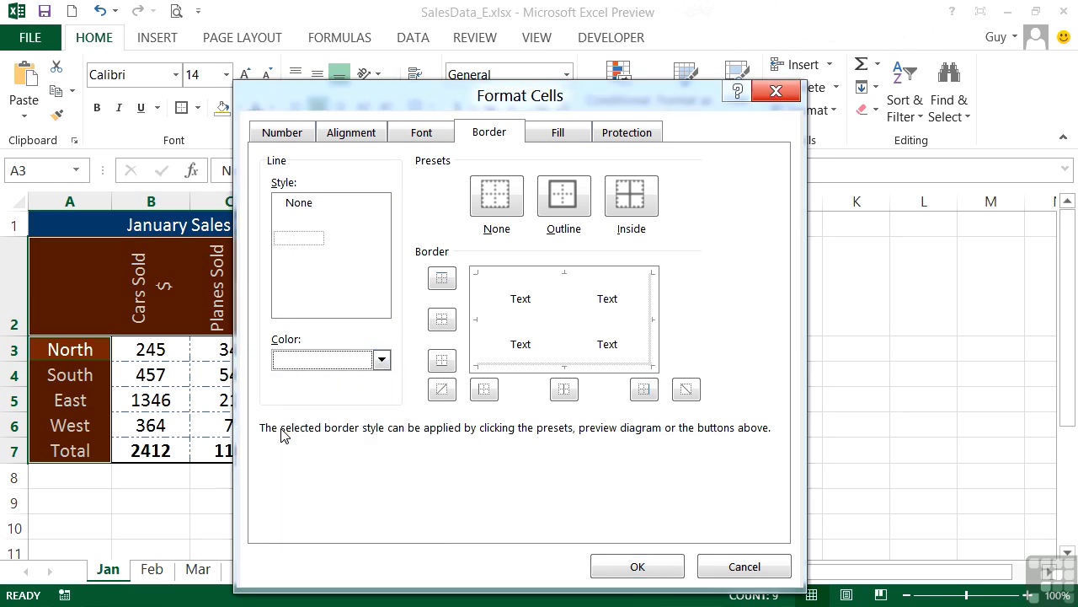
left_click(638, 209)
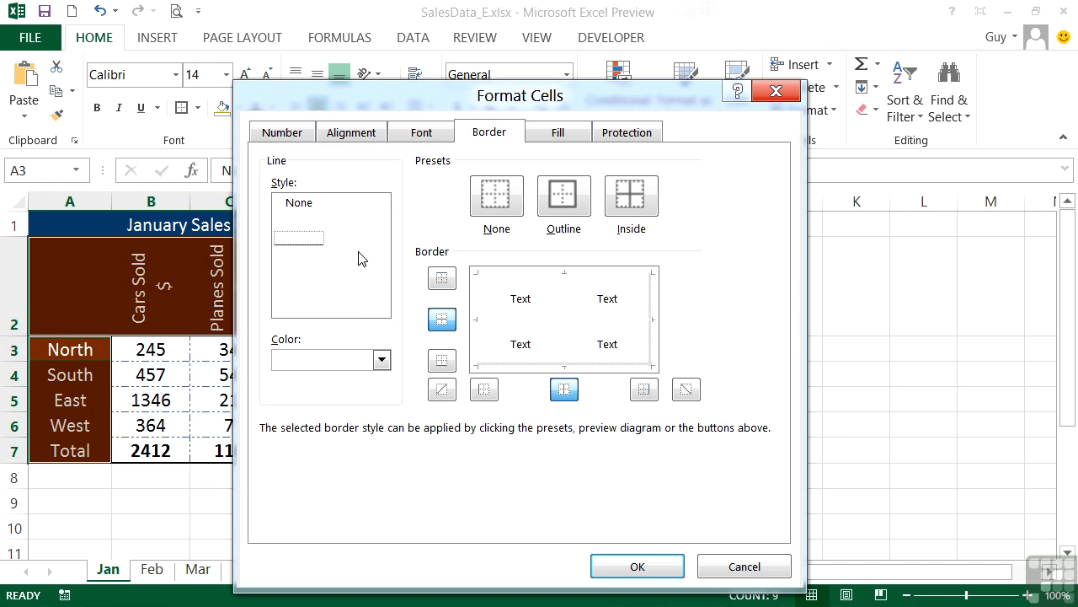
left_click(662, 567)
left_click(472, 323)
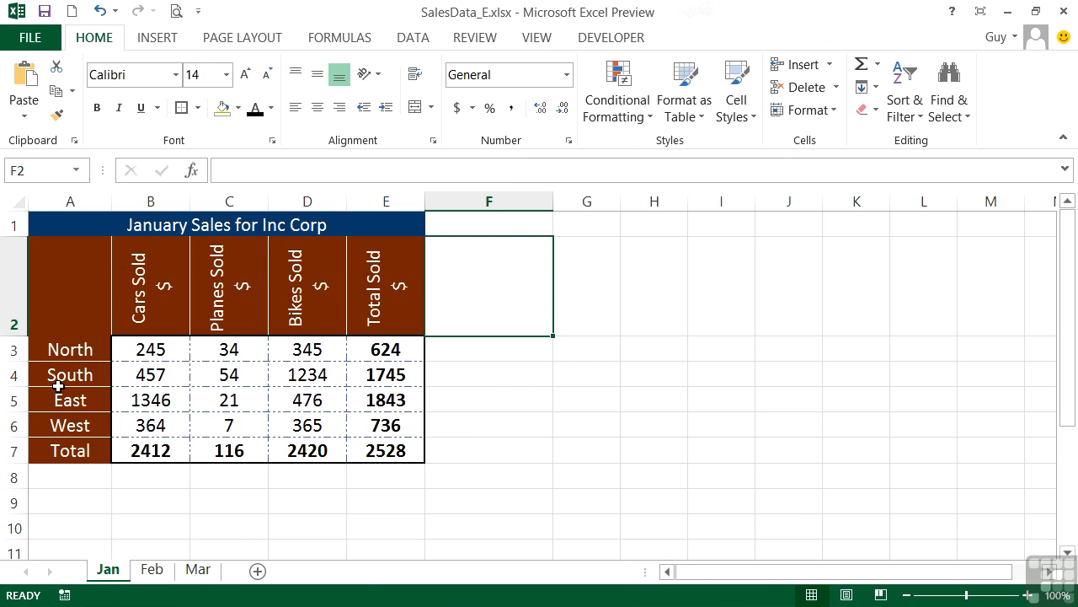
Change the inside borders of headings A2:E2 and A3:A7 to a white thin dash-dot-dot line.
left_click_drag(395, 291, 92, 320)
left_click_drag(77, 441, 75, 351, "ctrl")
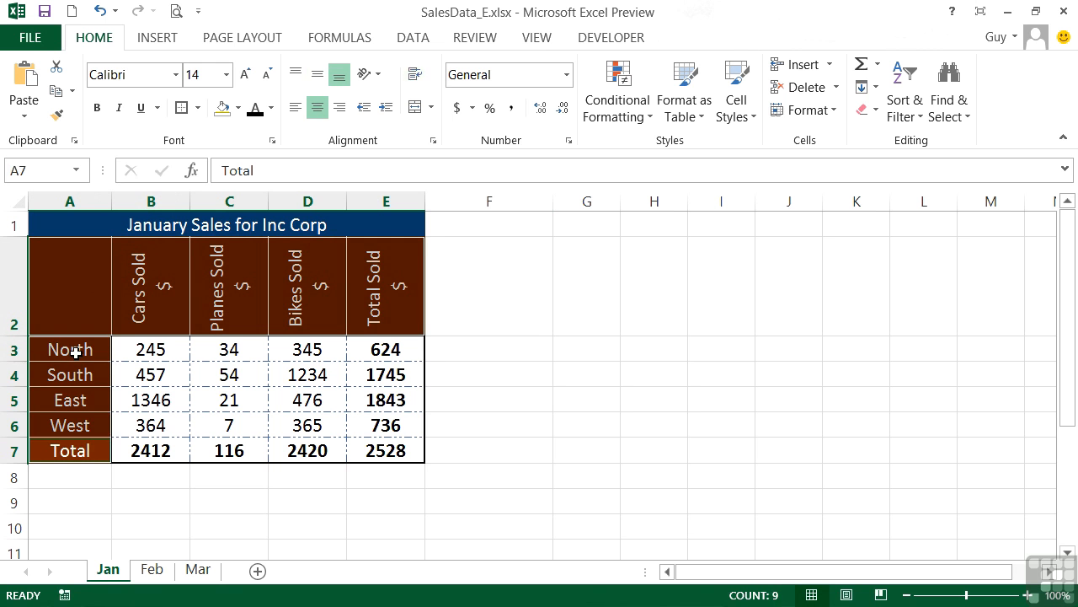
left_click(272, 140)
left_click(492, 135)
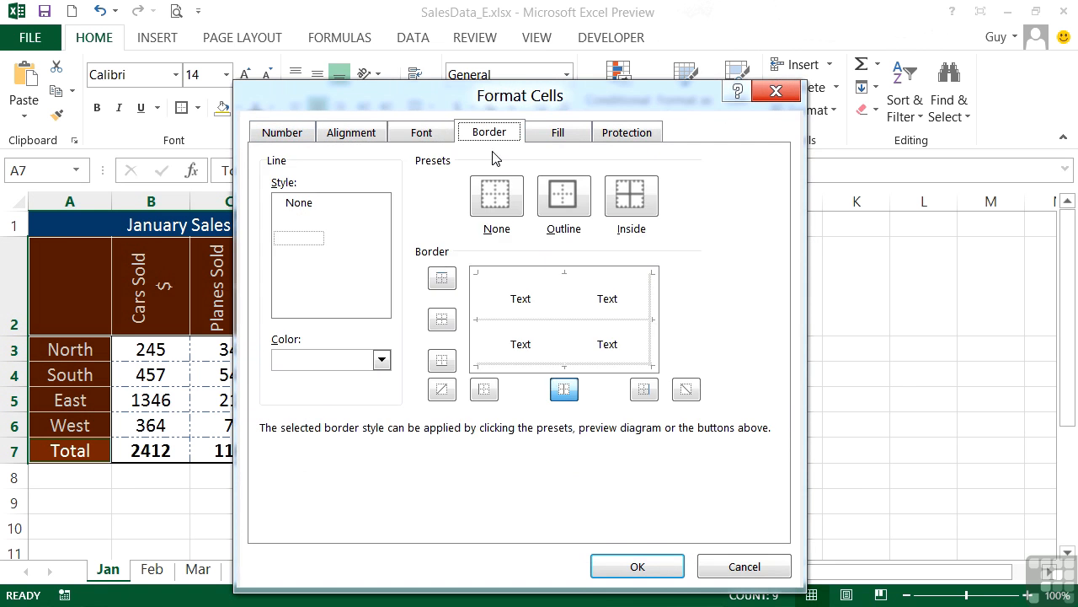
left_click(381, 360)
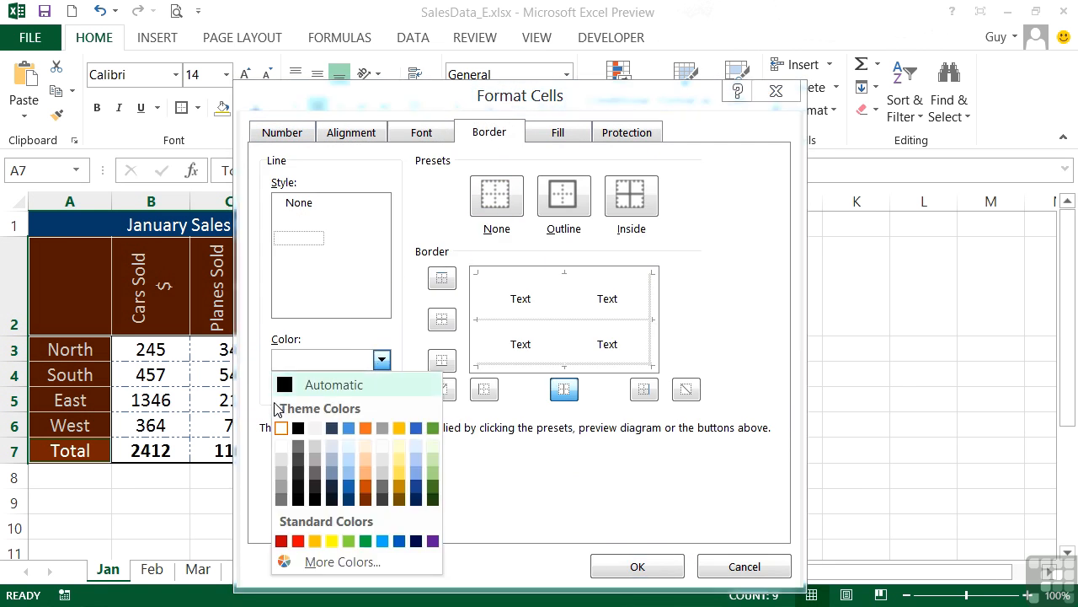
left_click(297, 428)
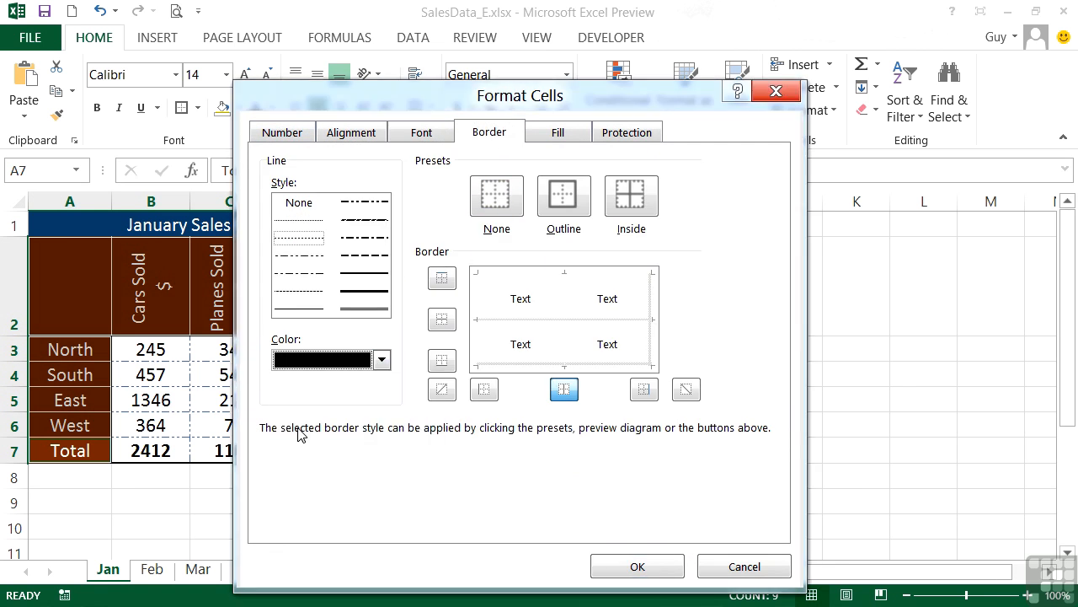
left_click(311, 255)
left_click(381, 360)
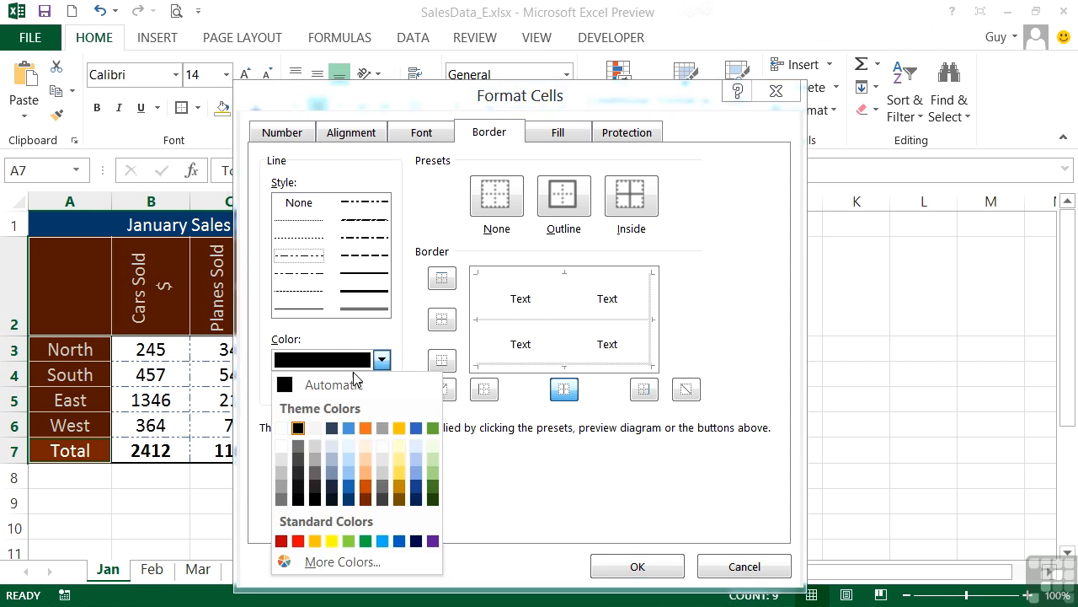
left_click(284, 430)
left_click(646, 211)
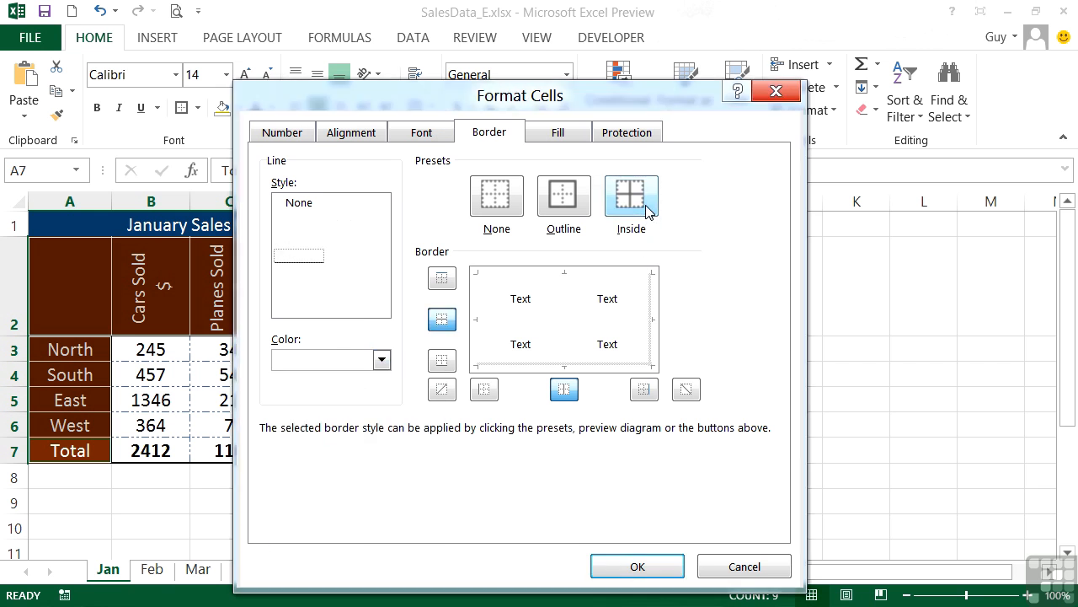
left_click(672, 567)
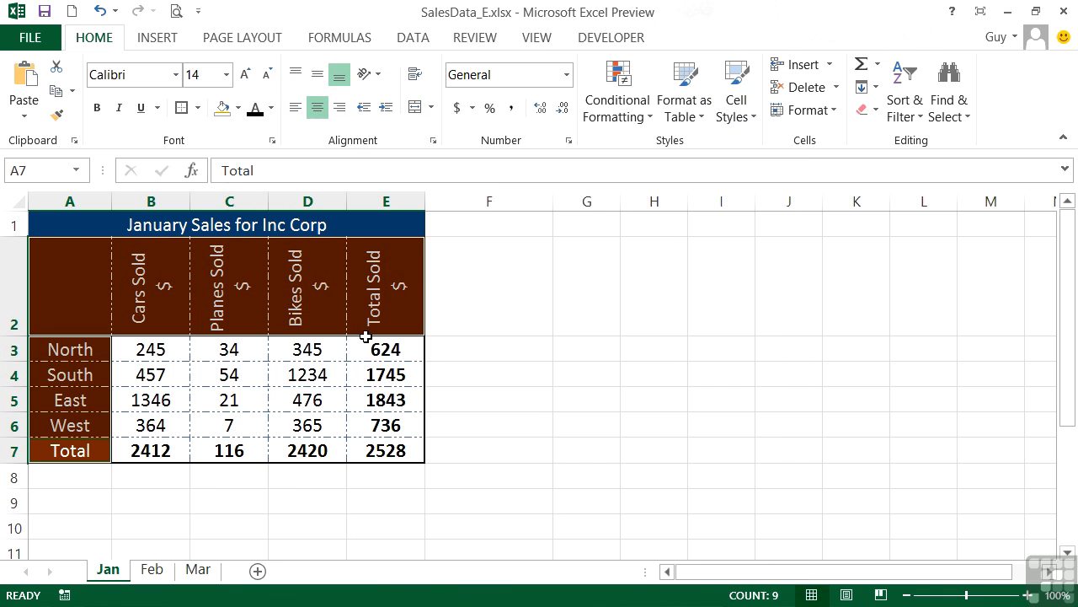
Open the detailed border settings for the Total Sold heading in cell E2.
left_click(376, 297)
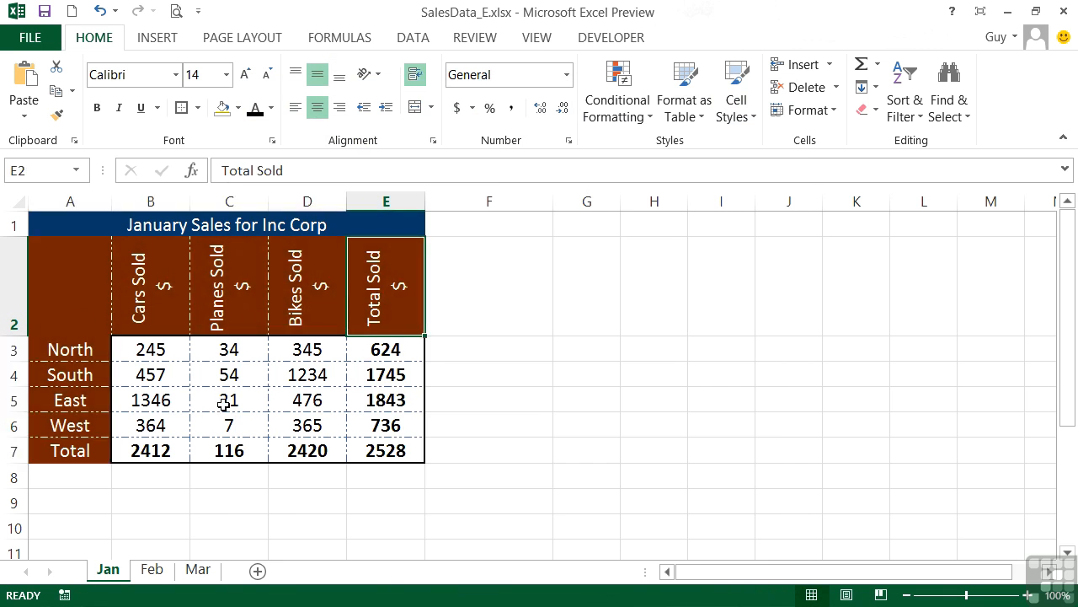
left_click(198, 108)
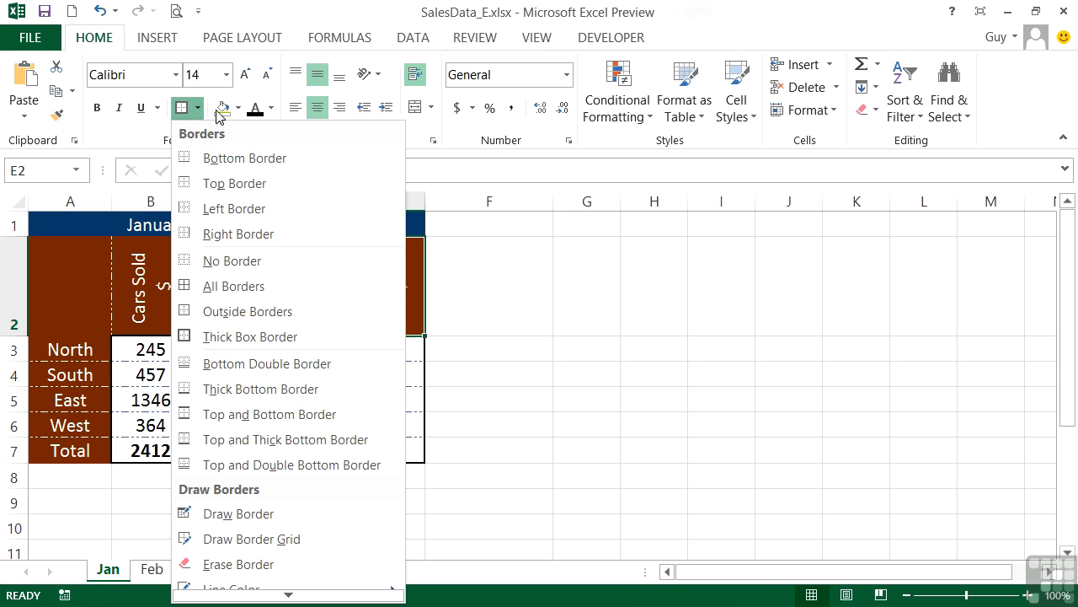
left_click(269, 99)
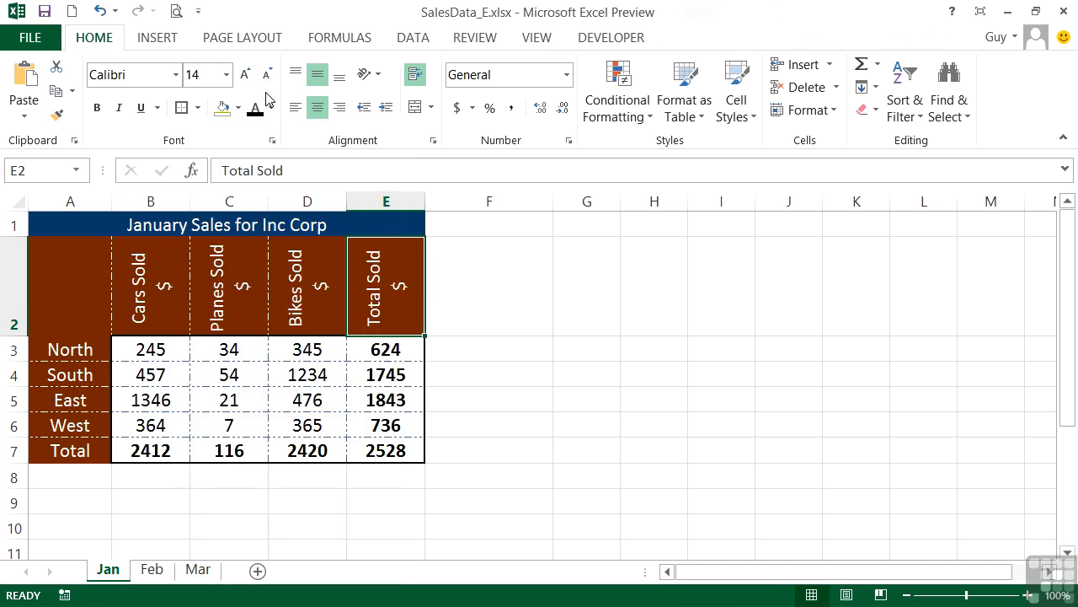
left_click(273, 143)
left_click(497, 134)
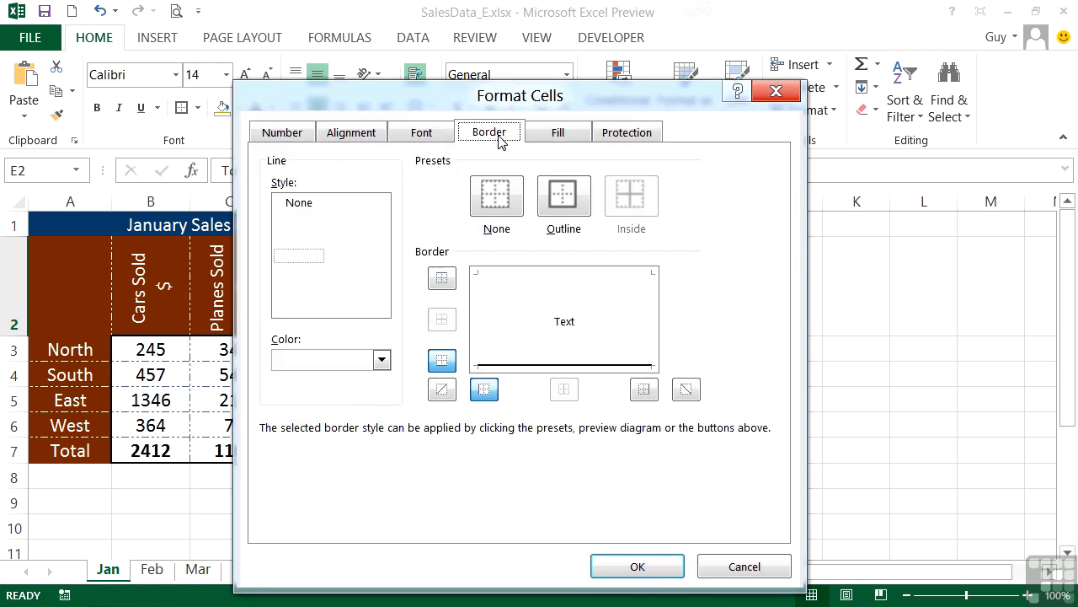